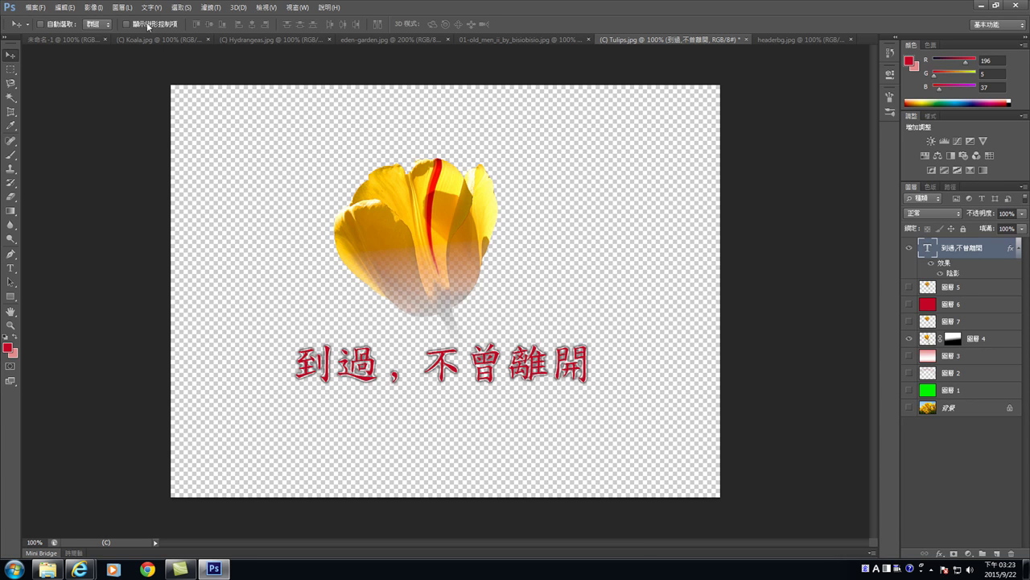
# - Open Chrysanthemum.jpg (菊花) from the sample pictures folder as a new document
pyautogui.click(36, 7)
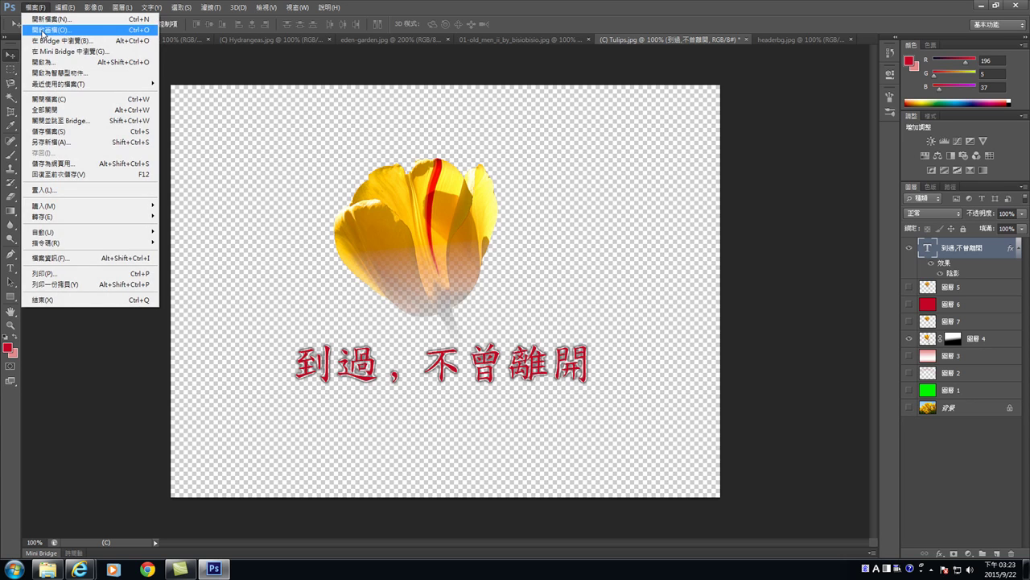
pyautogui.click(42, 33)
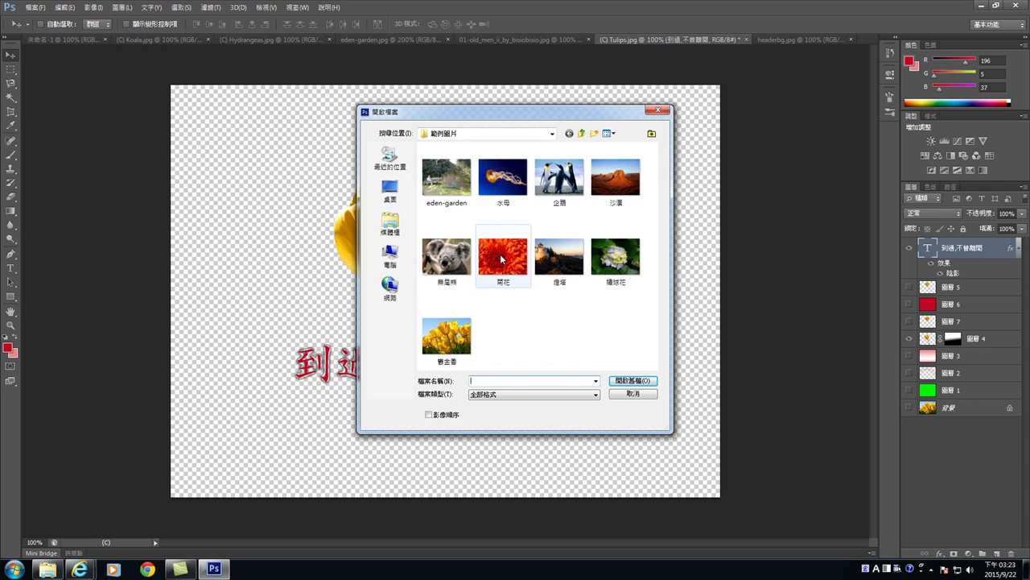
pyautogui.doubleClick(509, 265)
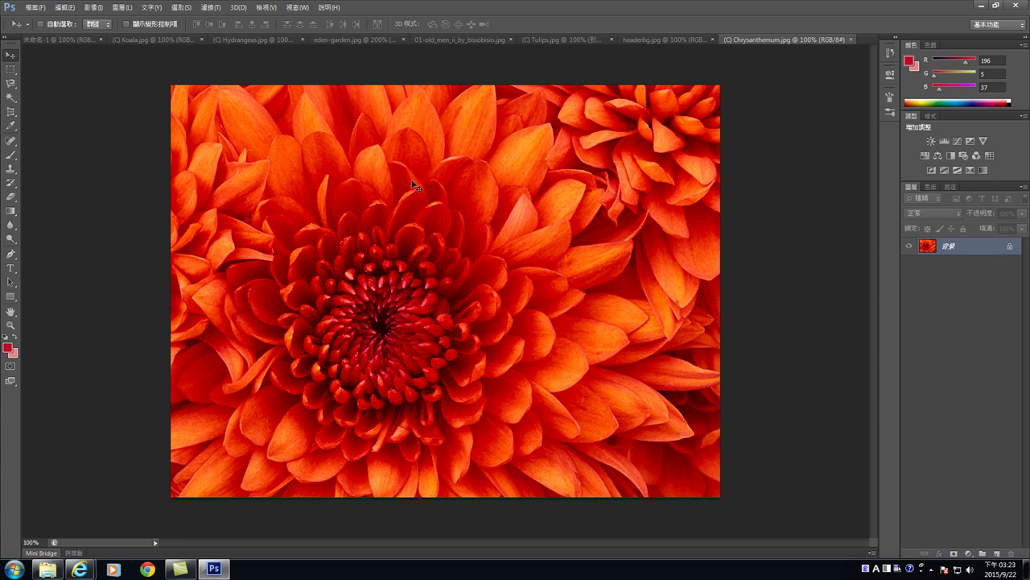
# - Select all of Chrysanthemum.jpg, copy it, and return to the Tulips.jpg document
pyautogui.click(181, 8)
pyautogui.click(191, 20)
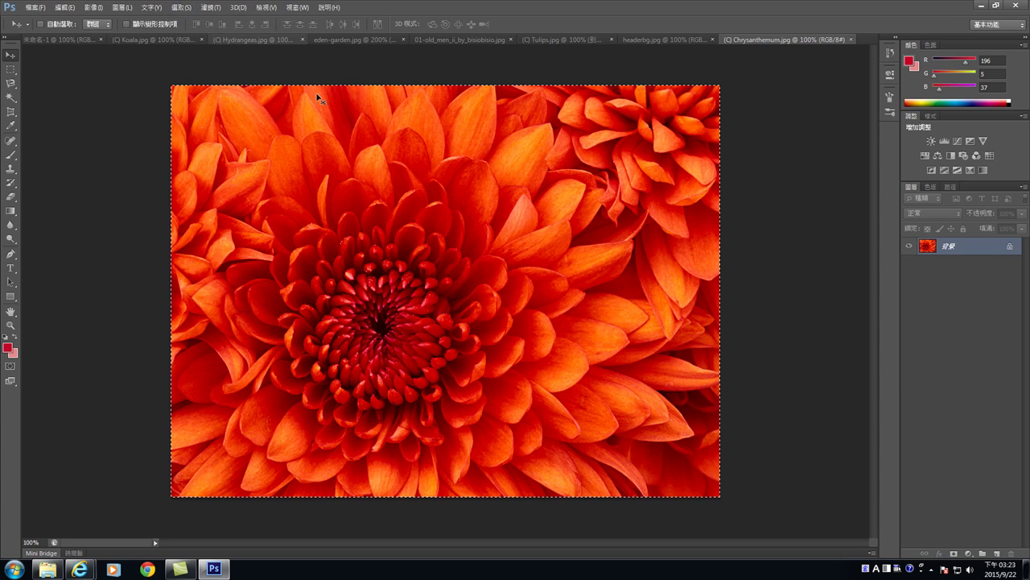
pyautogui.click(64, 8)
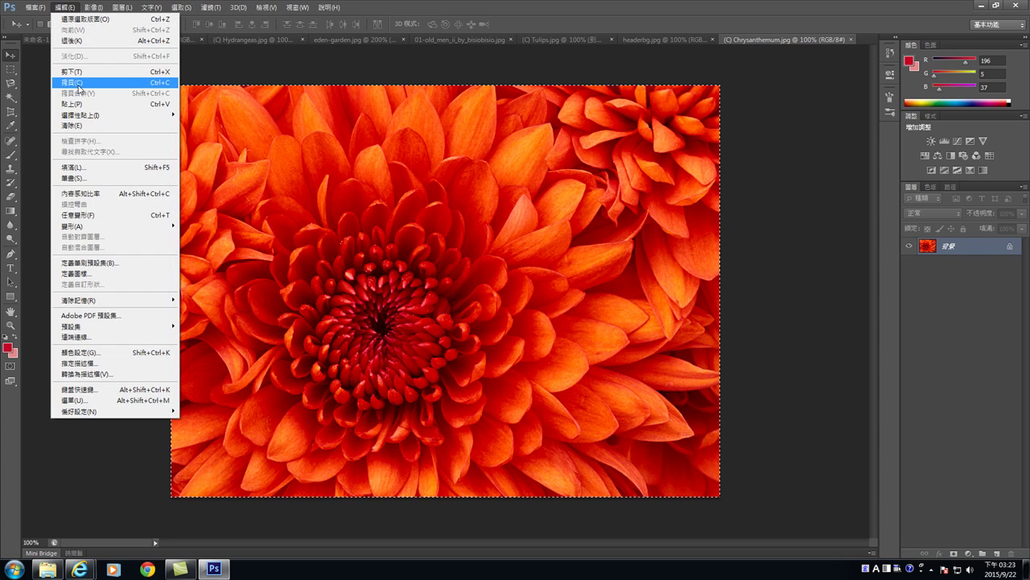
pyautogui.click(73, 82)
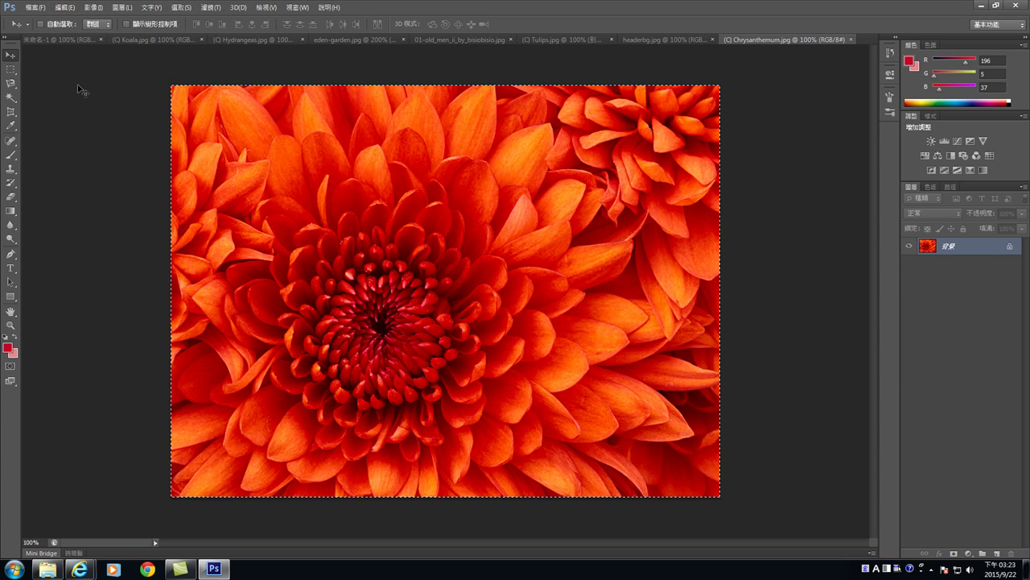
pyautogui.click(565, 40)
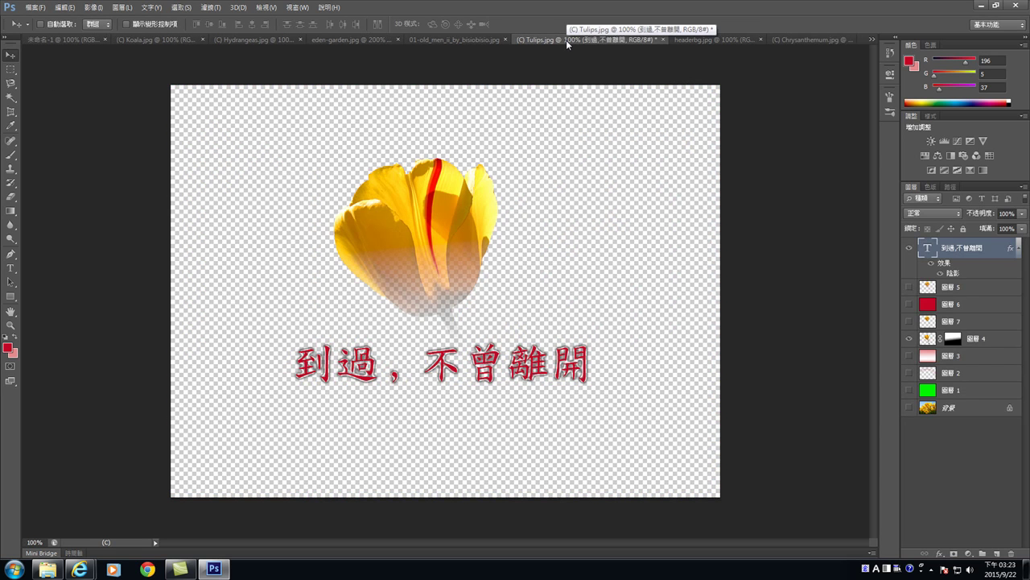
# - Paste the chrysanthemum as 圖層 8, toggle its visibility to check the layers beneath, then reselect it
pyautogui.click(70, 9)
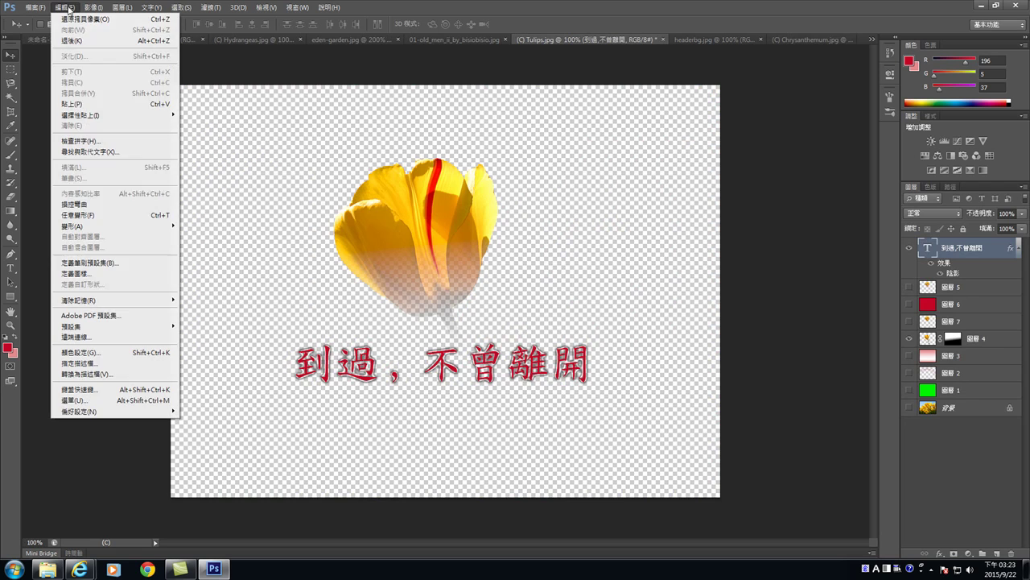
pyautogui.click(88, 113)
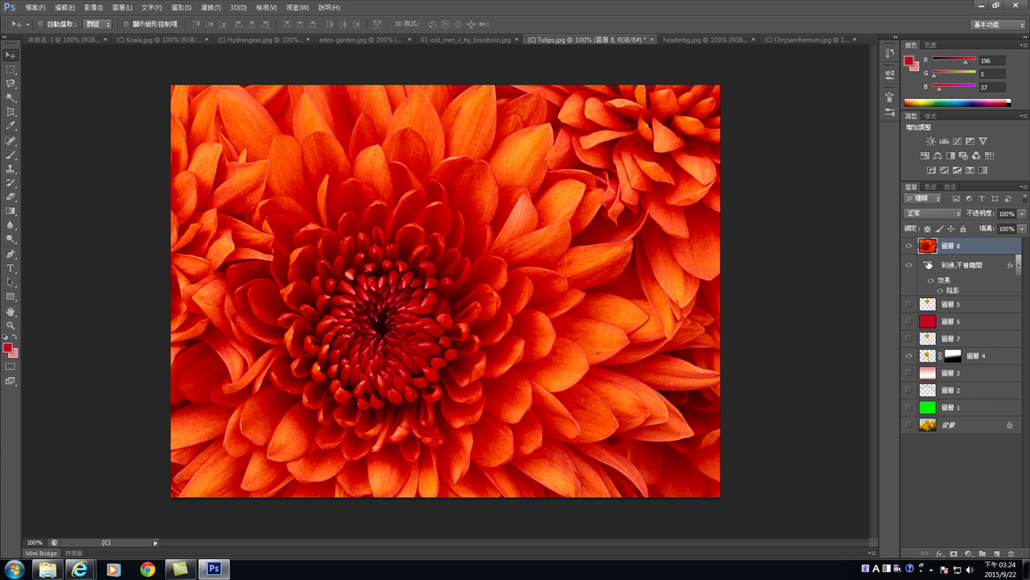
pyautogui.click(932, 266)
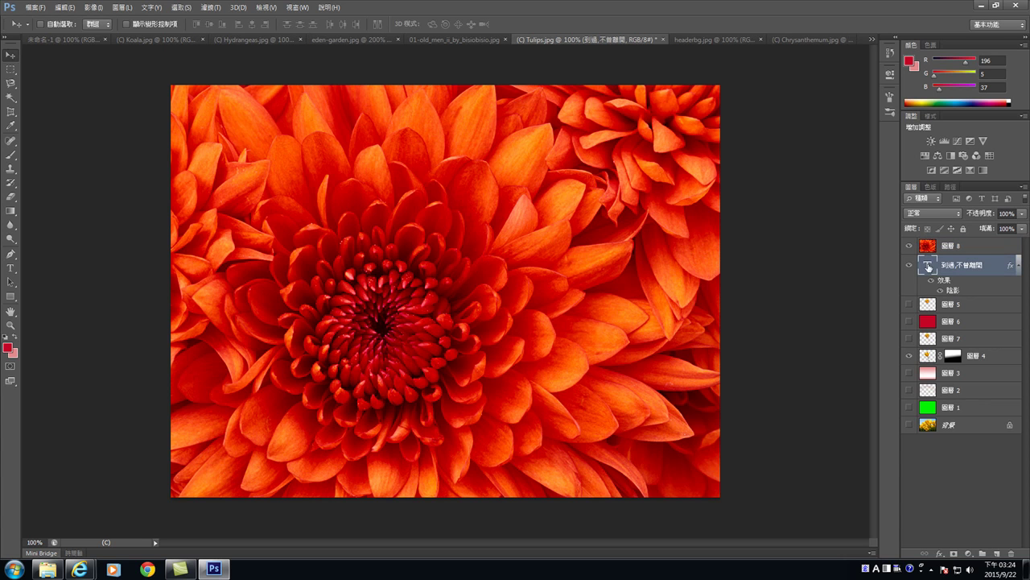
pyautogui.click(909, 246)
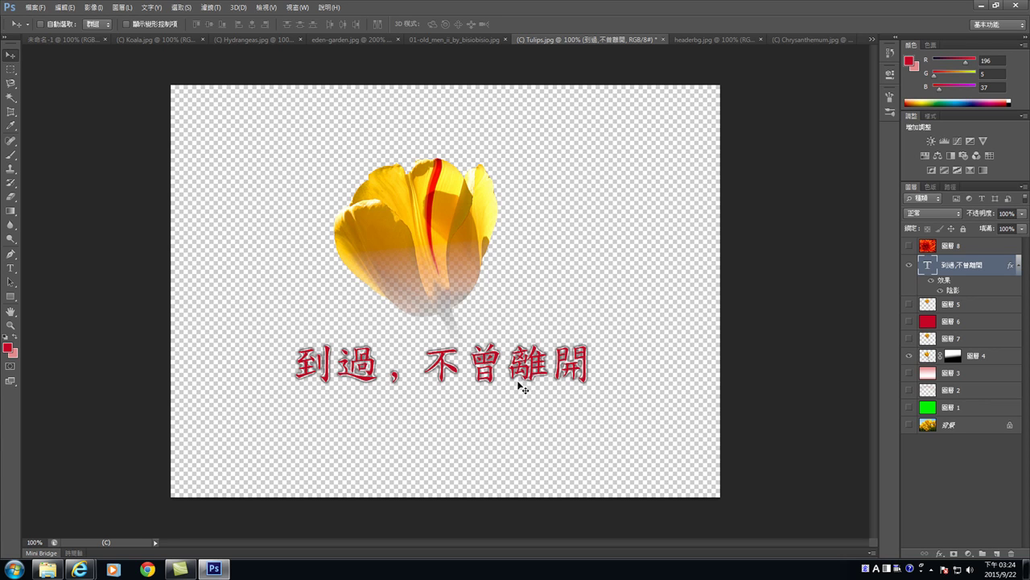
pyautogui.click(909, 246)
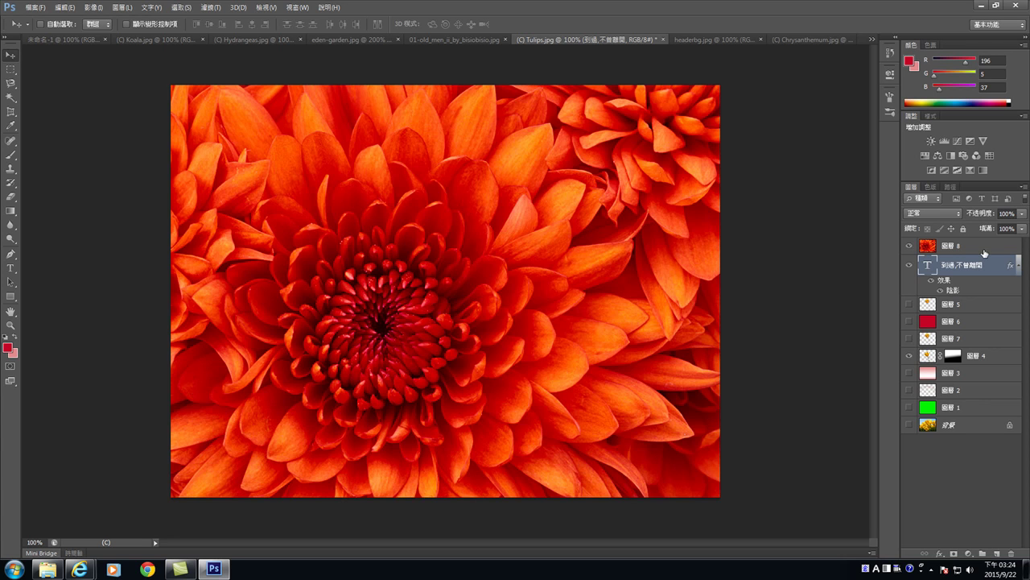
pyautogui.click(978, 250)
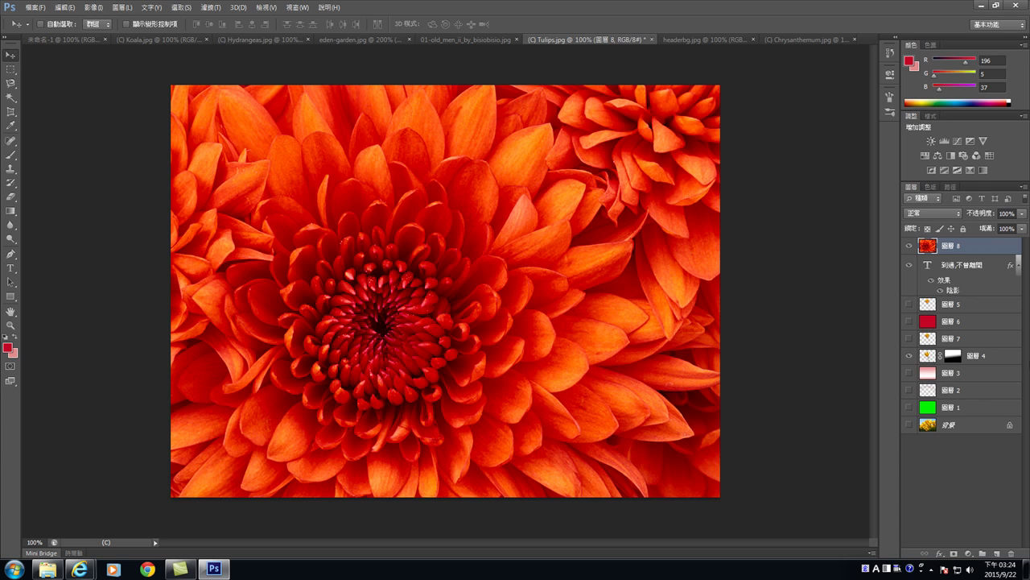
# - Make 圖層 8 a clipping mask on the 到過，不曾離開 text layer with an Alt-click between them
pyautogui.press('alt')
pyautogui.moveTo(987, 256); pyautogui.dragTo(990, 251)
pyautogui.moveTo(990, 251)
pyautogui.mouseDown()
pyautogui.moveTo(926, 239)
pyautogui.moveTo(928, 268)
pyautogui.moveTo(978, 254)
pyautogui.mouseUp()
pyautogui.keyDown('alt'); pyautogui.click(978, 253); pyautogui.keyUp('alt')
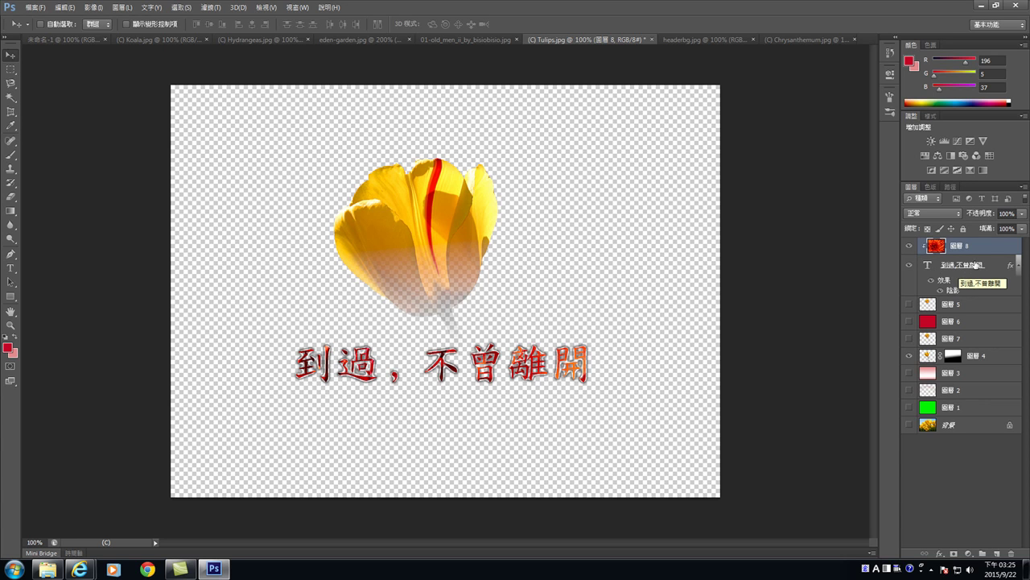
# - Release the clipping mask with Ctrl+Alt+G, then clip 圖層 8 to the text layer again
pyautogui.hotkey('ctrl', 'alt', 'g')
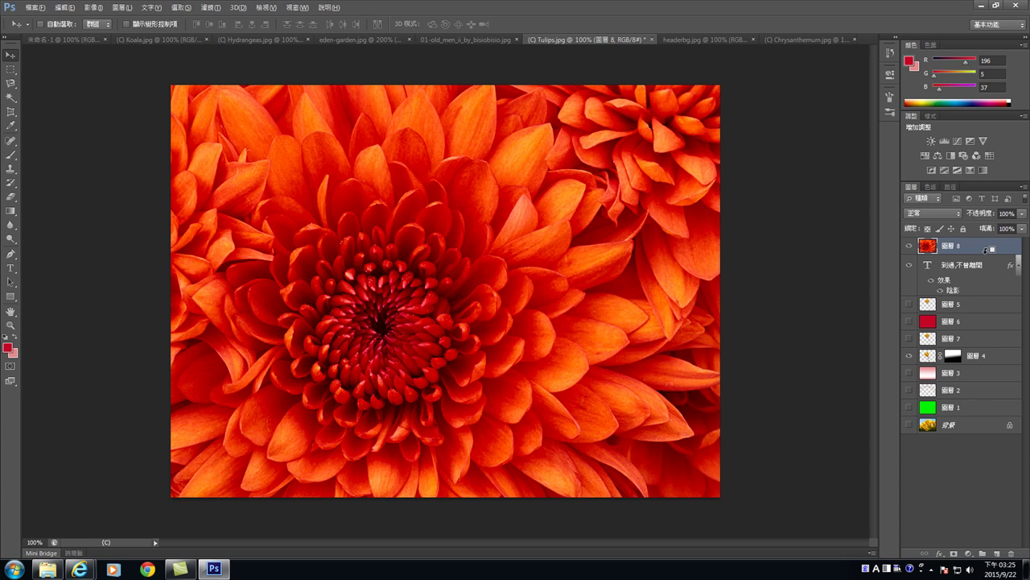
pyautogui.press('alt')
pyautogui.press('alt')
pyautogui.keyDown('alt'); pyautogui.click(993, 252); pyautogui.keyUp('alt')
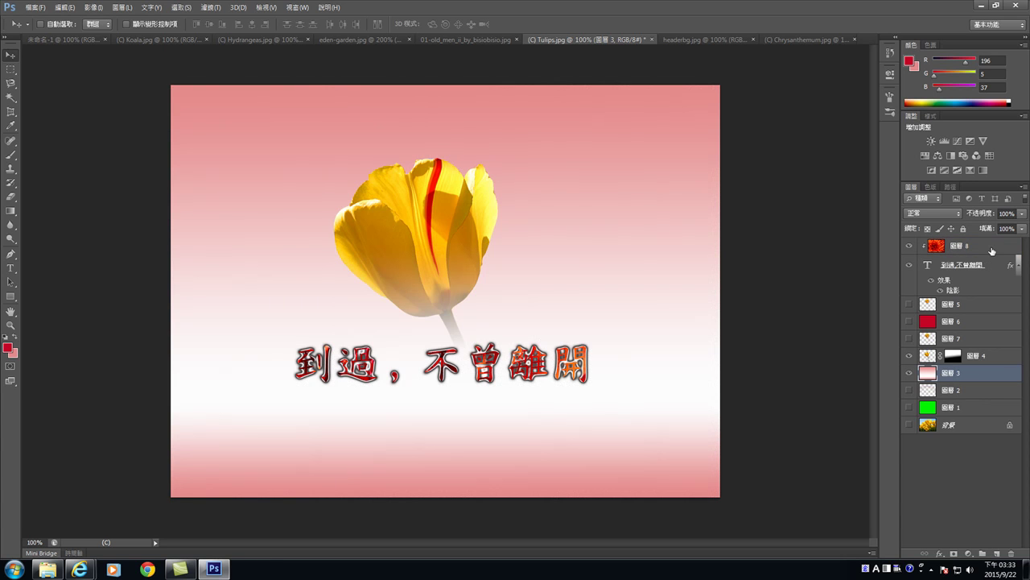
# - Release 圖層 8's clipping mask with Ctrl+Alt+G and undo an accidental duplicate of the layer
pyautogui.click(991, 251)
pyautogui.hotkey('ctrl', 'alt', 'g')
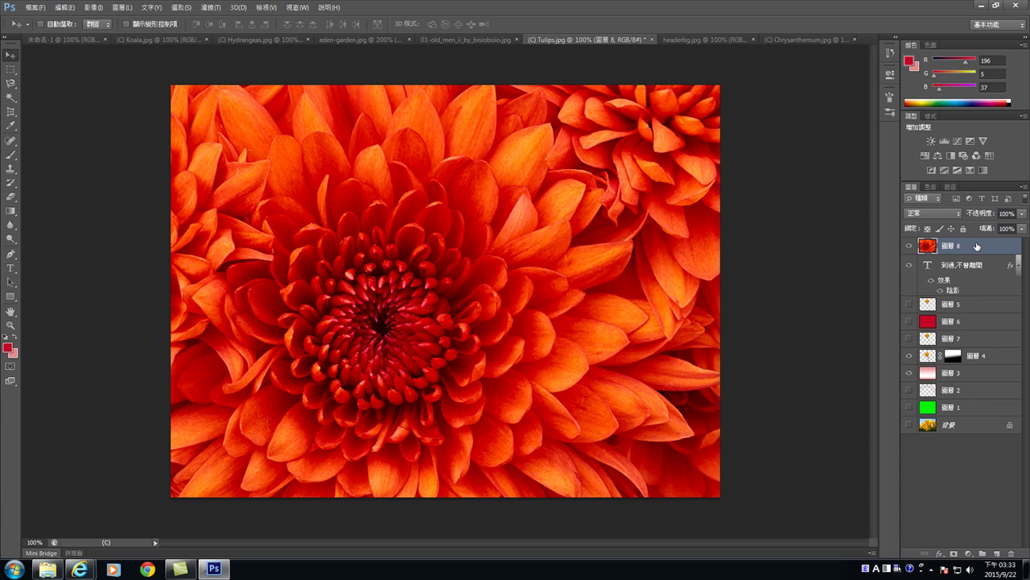
pyautogui.moveTo(959, 254); pyautogui.dragTo(974, 250)
pyautogui.moveTo(973, 250); pyautogui.dragTo(976, 255)
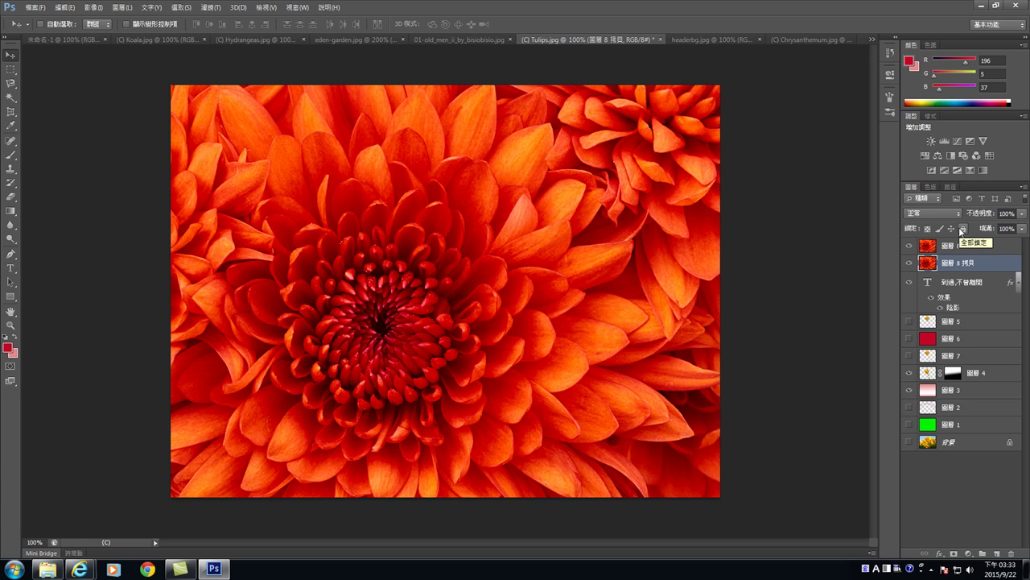
pyautogui.hotkey('ctrl', 'z')
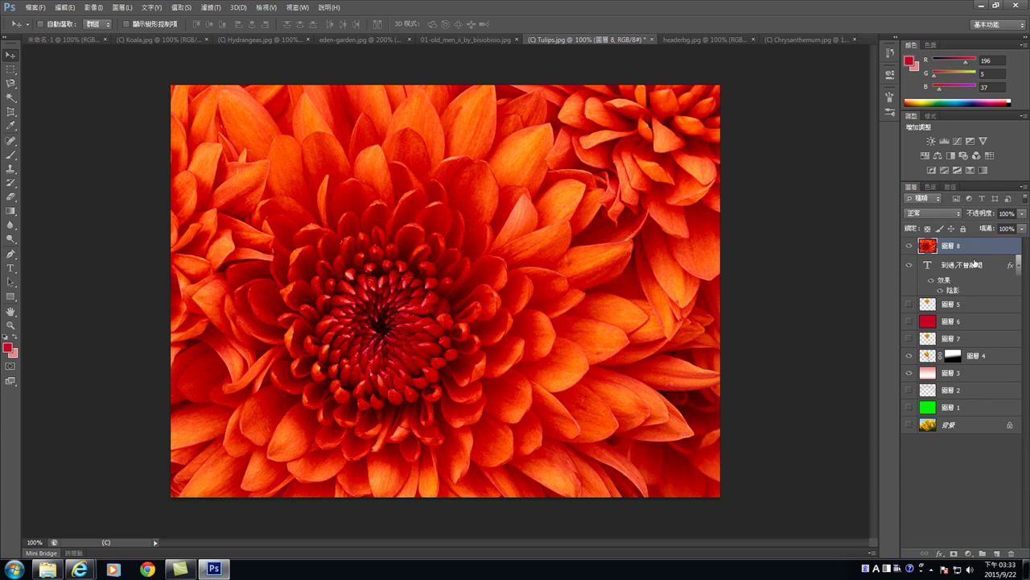
pyautogui.moveTo(974, 252); pyautogui.dragTo(994, 251)
# - Recreate the clipping mask of 圖層 8 onto the 到過，不曾離開 text layer
pyautogui.keyDown('alt'); pyautogui.click(993, 252); pyautogui.keyUp('alt')
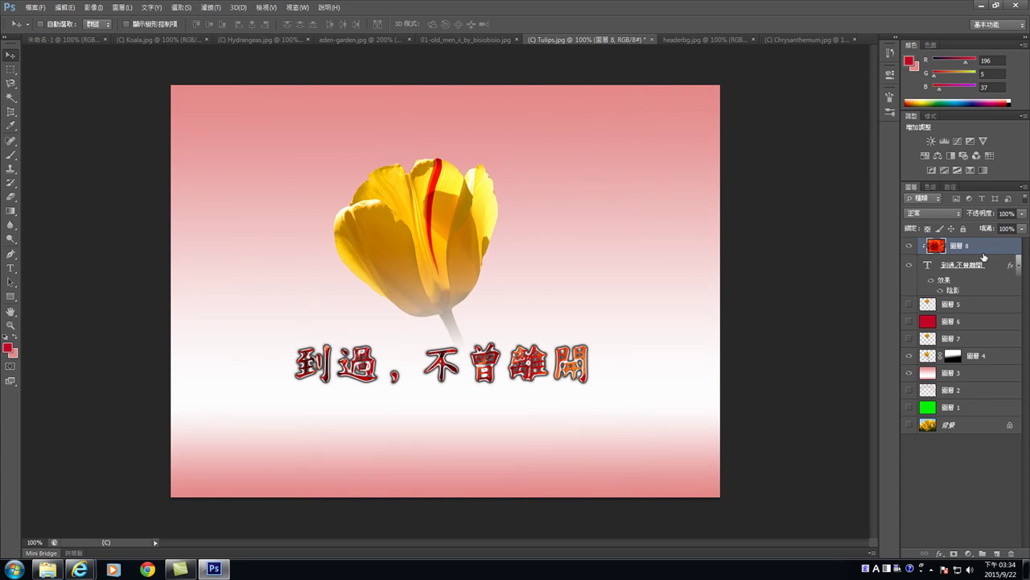